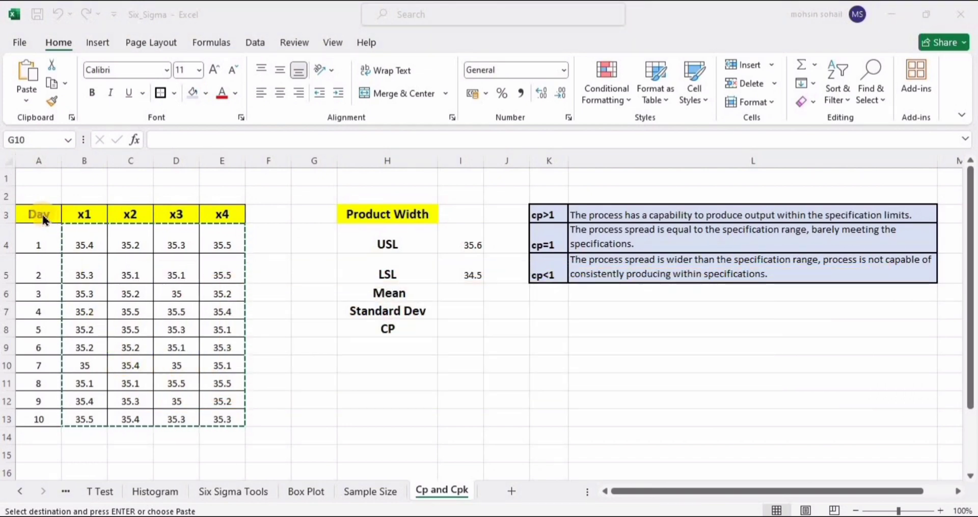
# Step: Review the Day column and select the forty width readings B4:E13
pyautogui.click(38, 382)
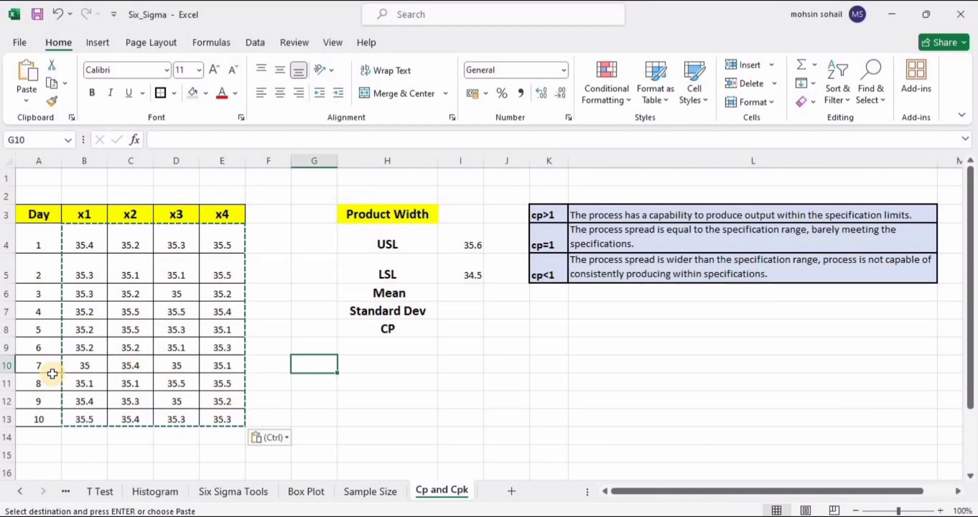
pyautogui.doubleClick(38, 211)
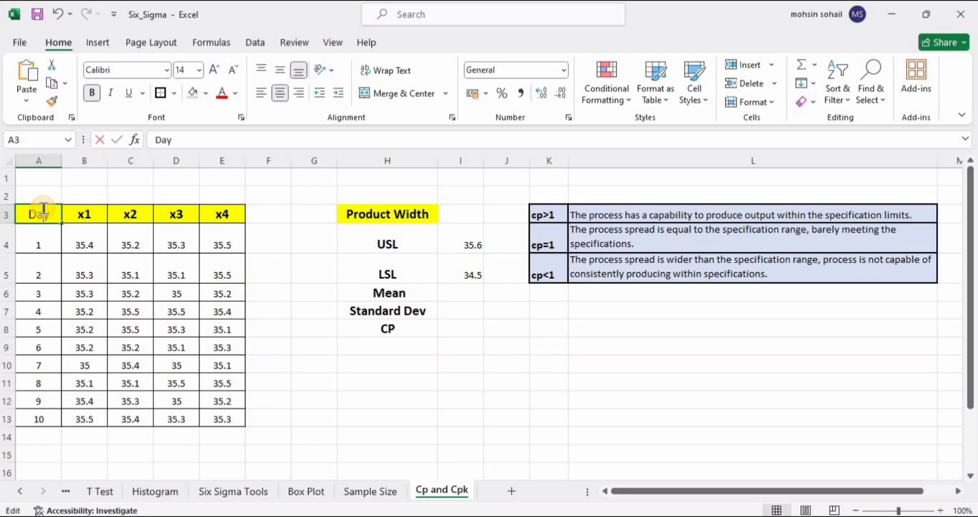
pyautogui.click(35, 309)
pyautogui.moveTo(37, 212); pyautogui.dragTo(43, 418)
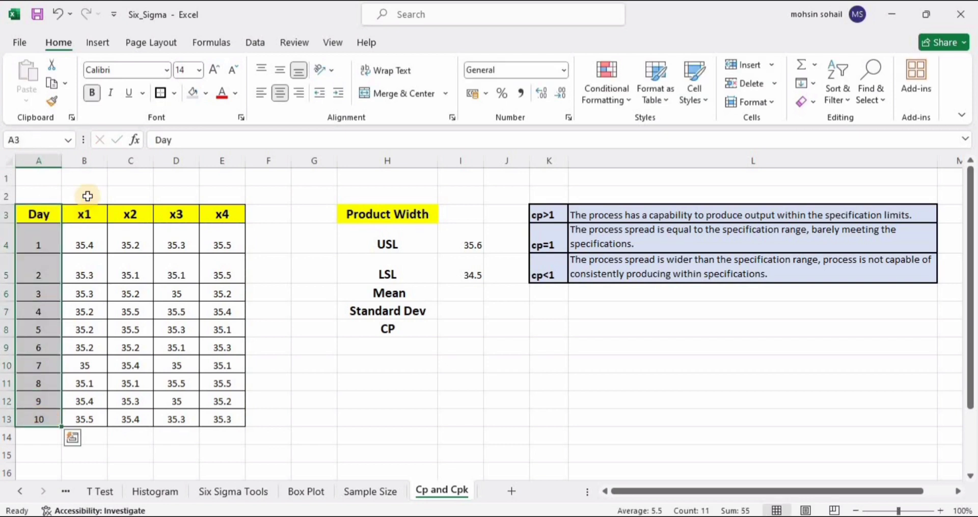
pyautogui.click(82, 239)
pyautogui.moveTo(84, 240); pyautogui.dragTo(222, 419)
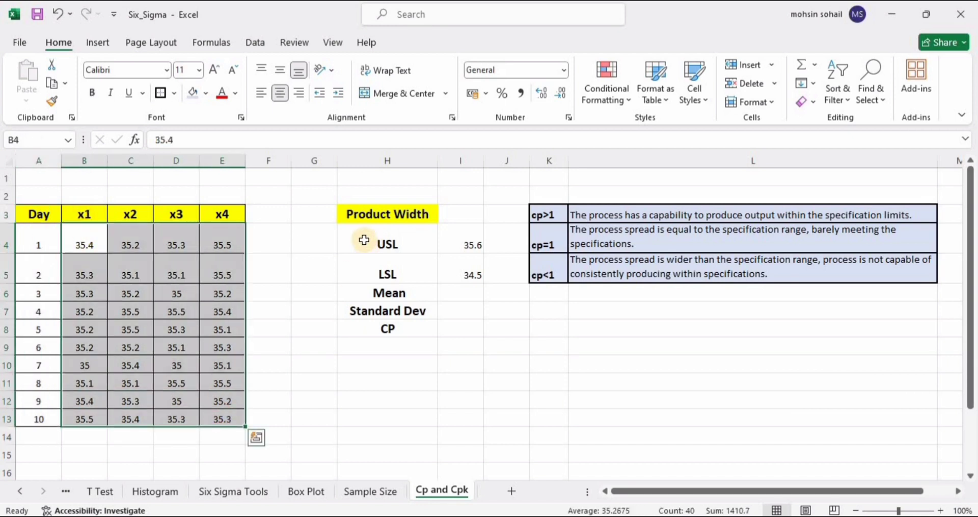
# Step: Highlight the Product Width heading, the cp>1, cp=1 and cp<1 notes, and the USL/LSL values
pyautogui.click(374, 218)
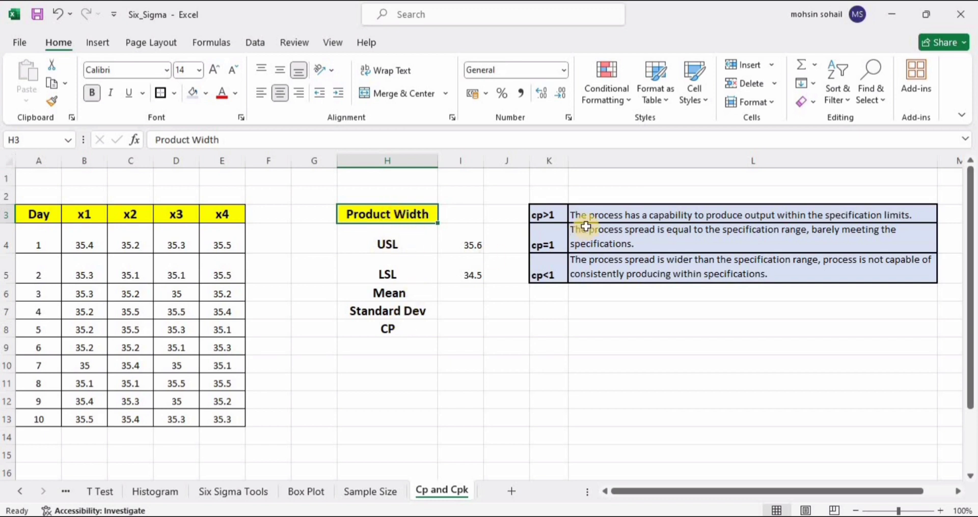
pyautogui.click(563, 209)
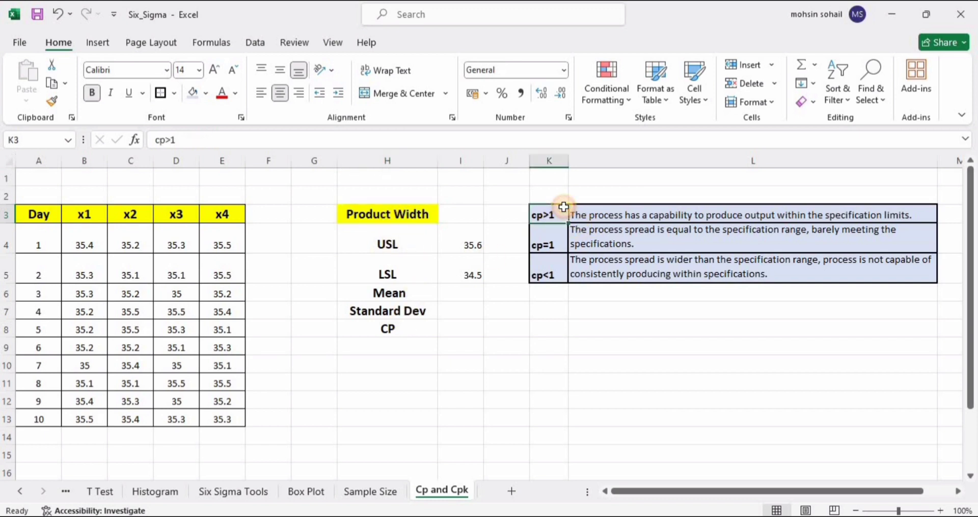
pyautogui.click(600, 211)
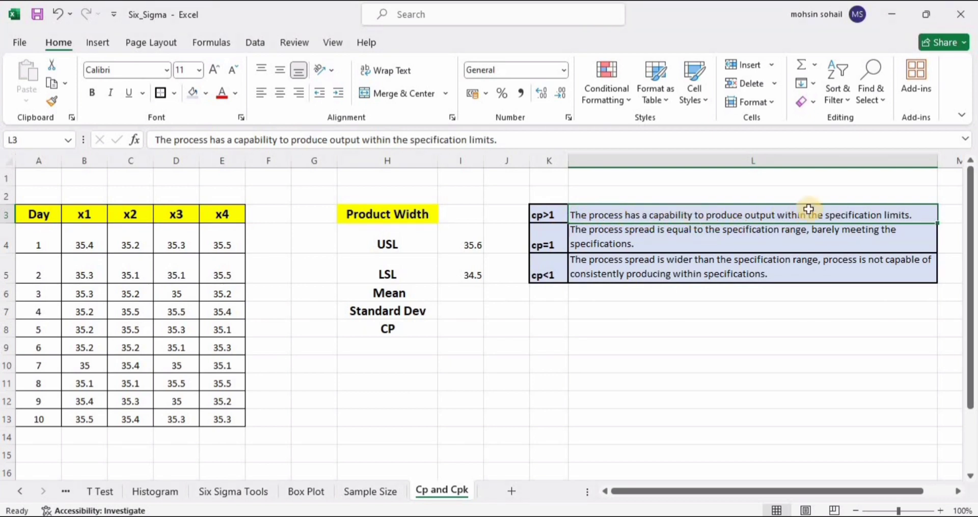
pyautogui.click(552, 237)
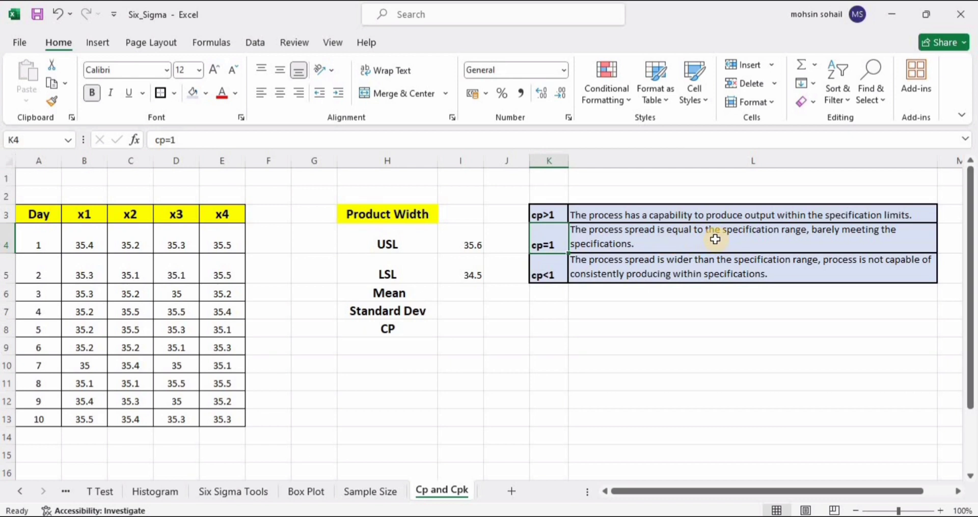
pyautogui.click(547, 268)
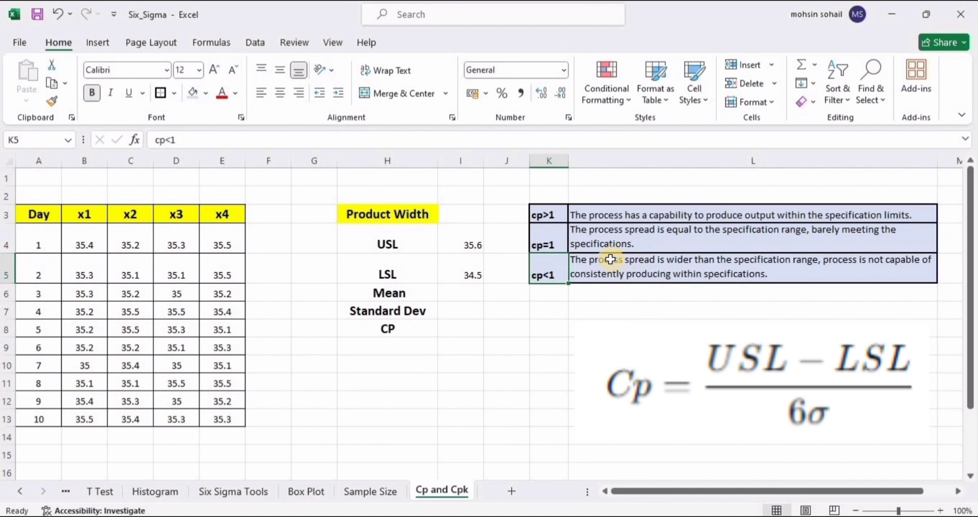
pyautogui.click(610, 259)
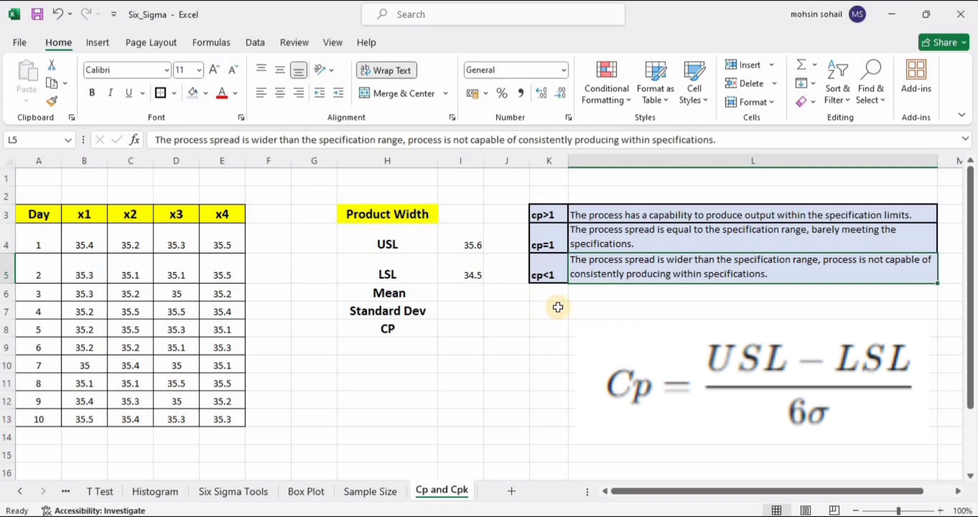
pyautogui.moveTo(389, 242); pyautogui.dragTo(459, 274)
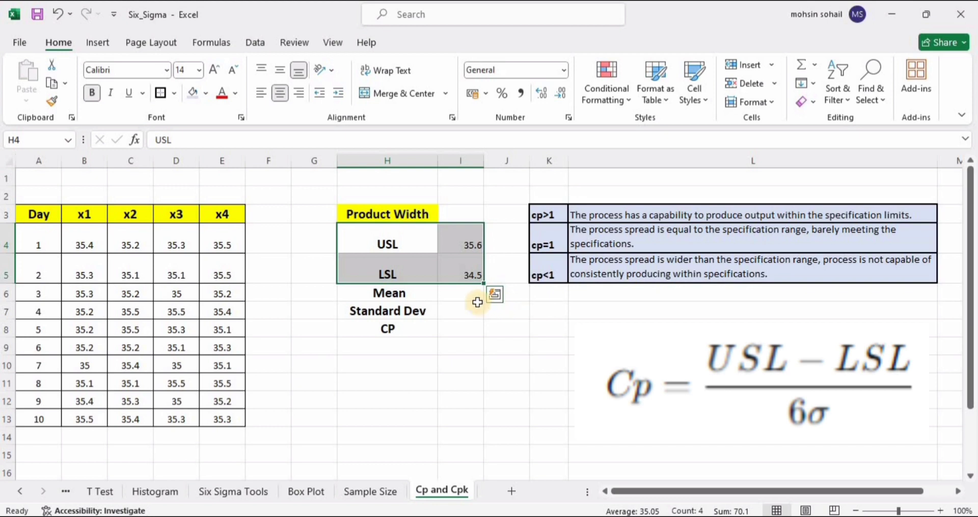
# Step: Enter =AVERAGE(B4:E13) in the Mean cell, giving 35.2675
pyautogui.click(460, 293)
pyautogui.write('=avergea')
pyautogui.press('BackSpace')
pyautogui.press('BackSpace')
pyautogui.press('BackSpace')
pyautogui.press('BackSpace')
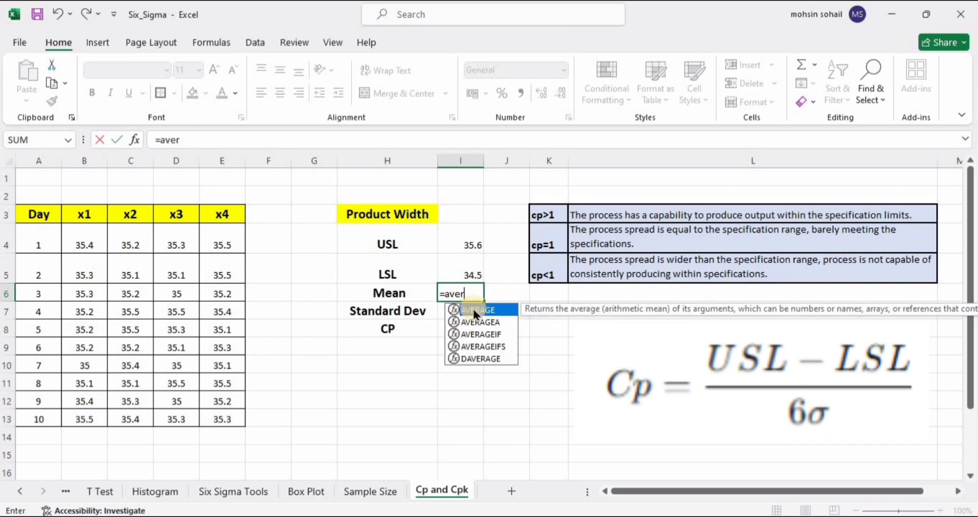
pyautogui.doubleClick(474, 309)
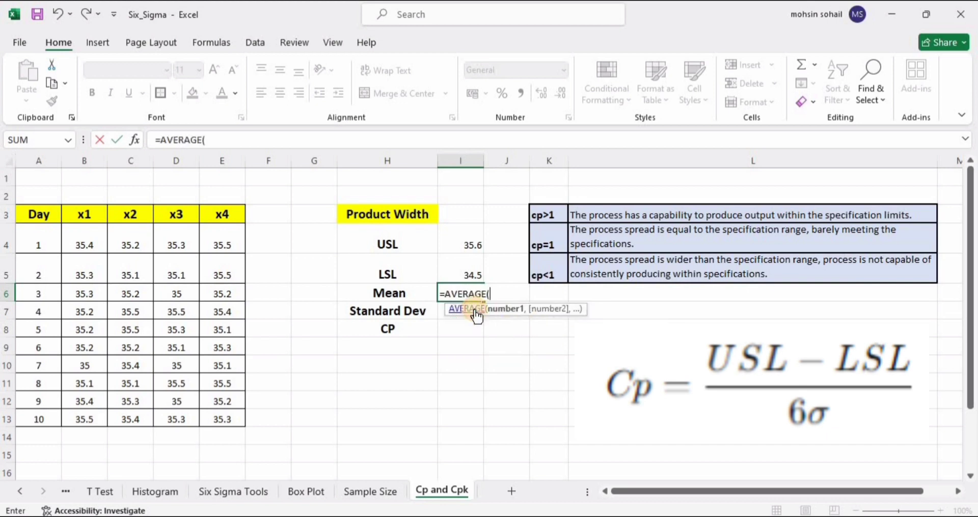
pyautogui.moveTo(90, 245); pyautogui.dragTo(220, 410)
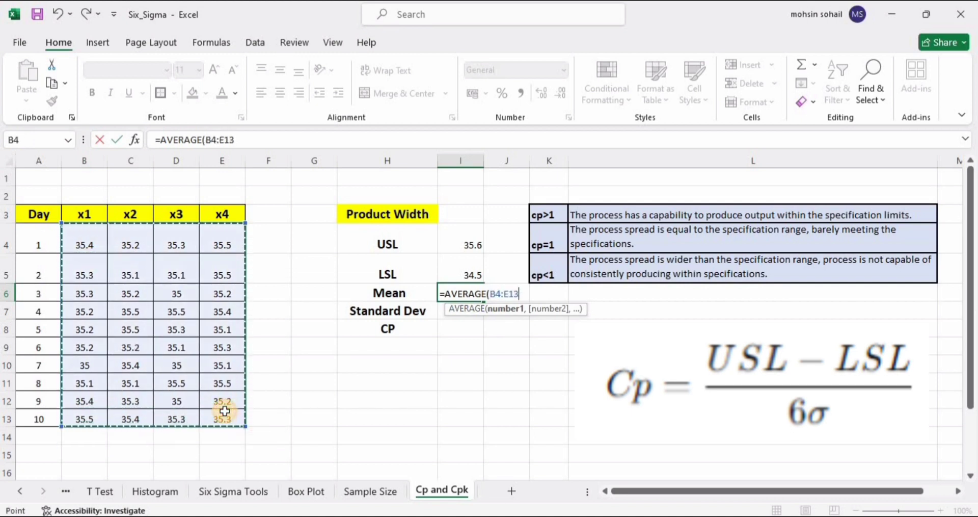
pyautogui.press('Return')
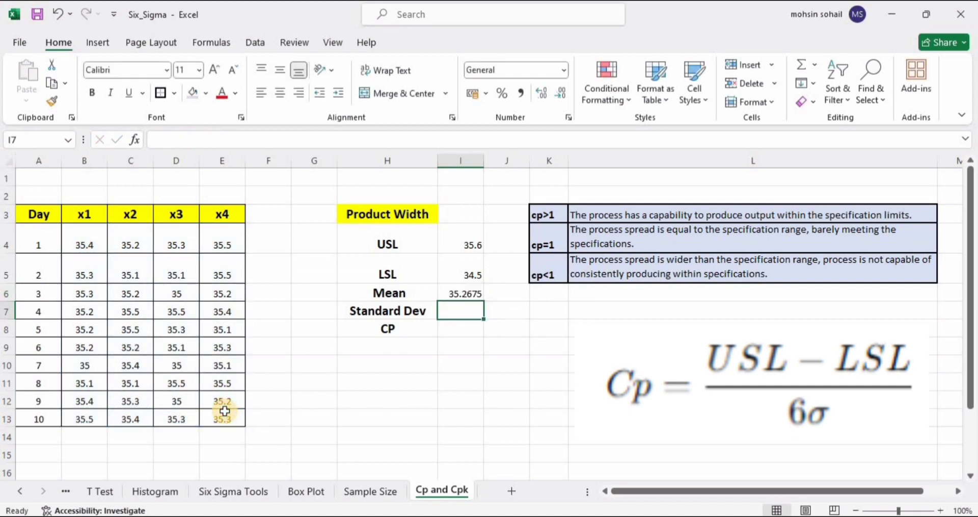
pyautogui.click(475, 296)
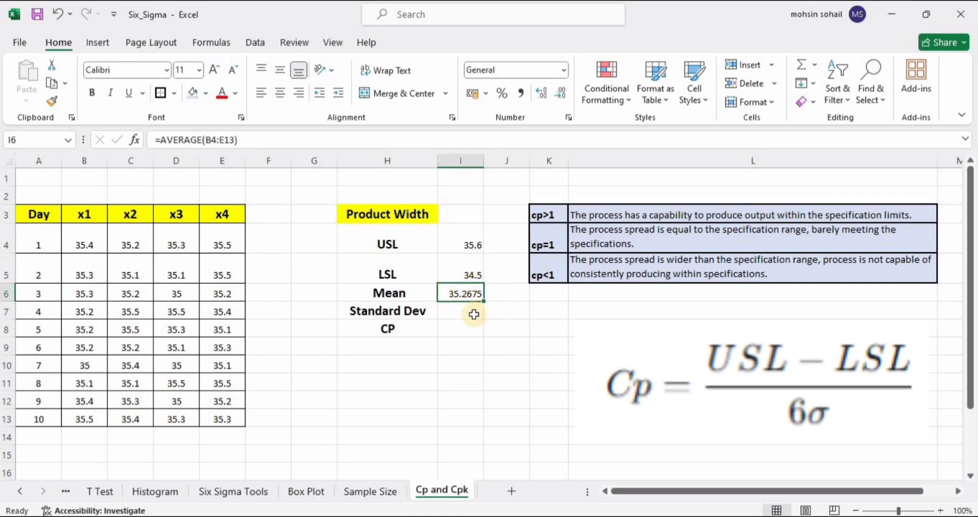
# Step: Enter =STDEV.P(B4:E13) in the Standard Dev cell, giving 0.161845
pyautogui.click(474, 314)
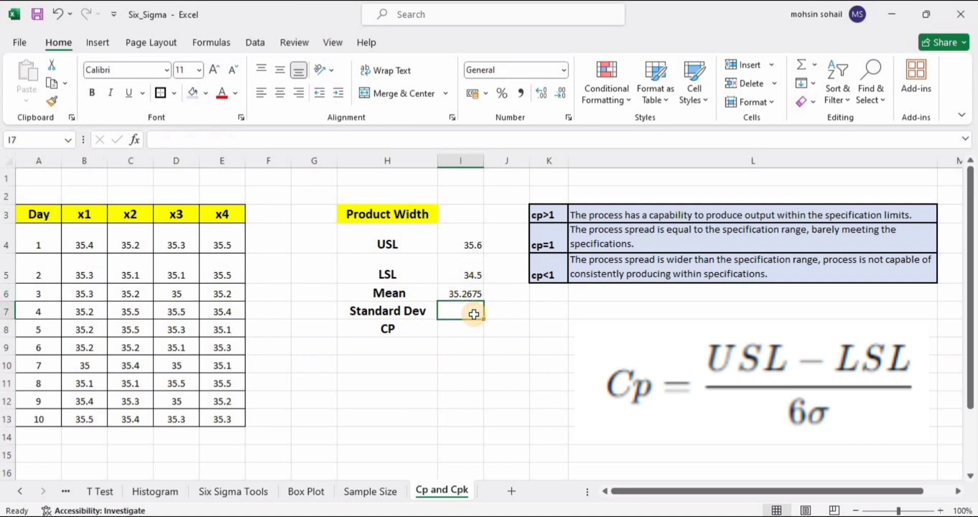
pyautogui.write('=std')
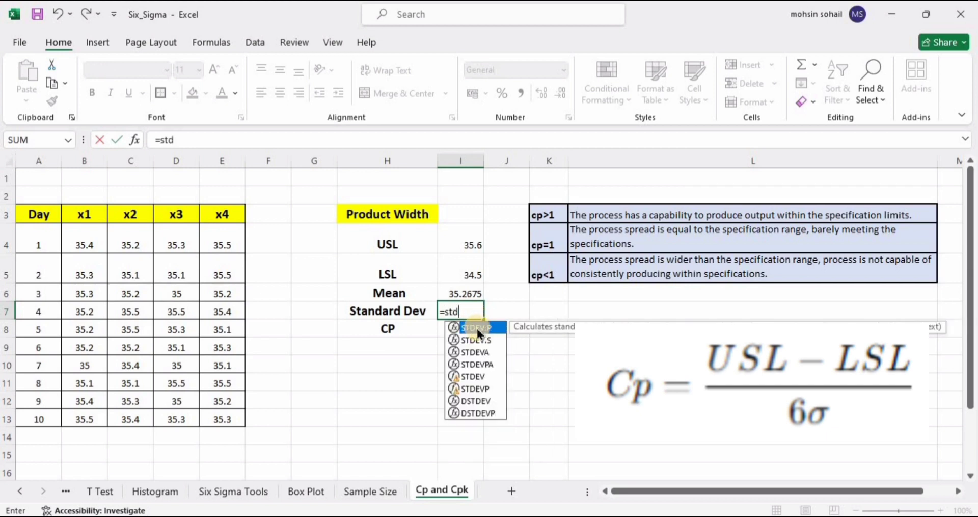
pyautogui.doubleClick(476, 327)
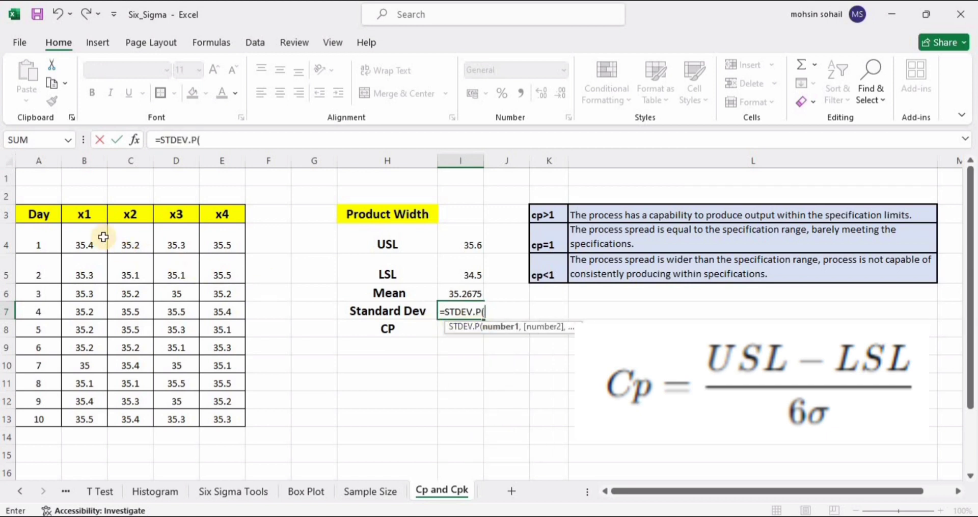
pyautogui.moveTo(84, 235); pyautogui.dragTo(238, 424)
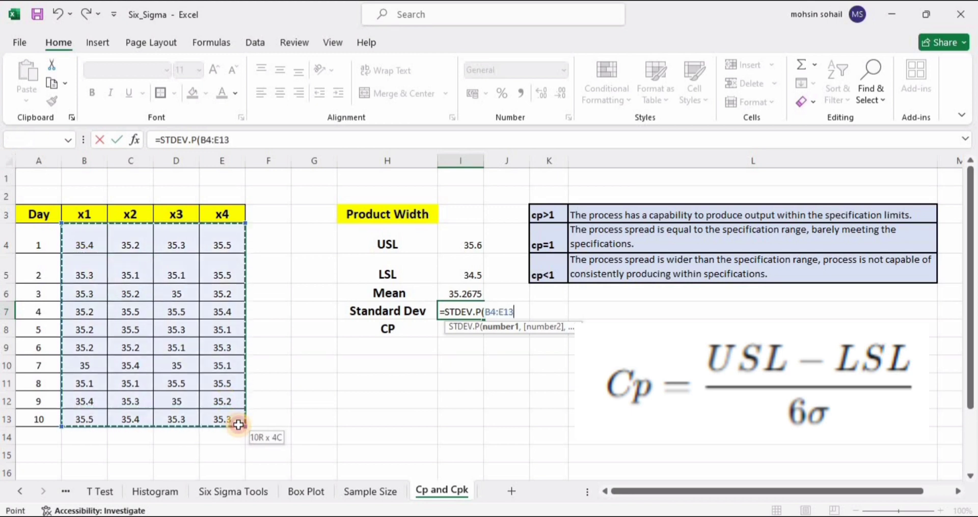
pyautogui.press('Return')
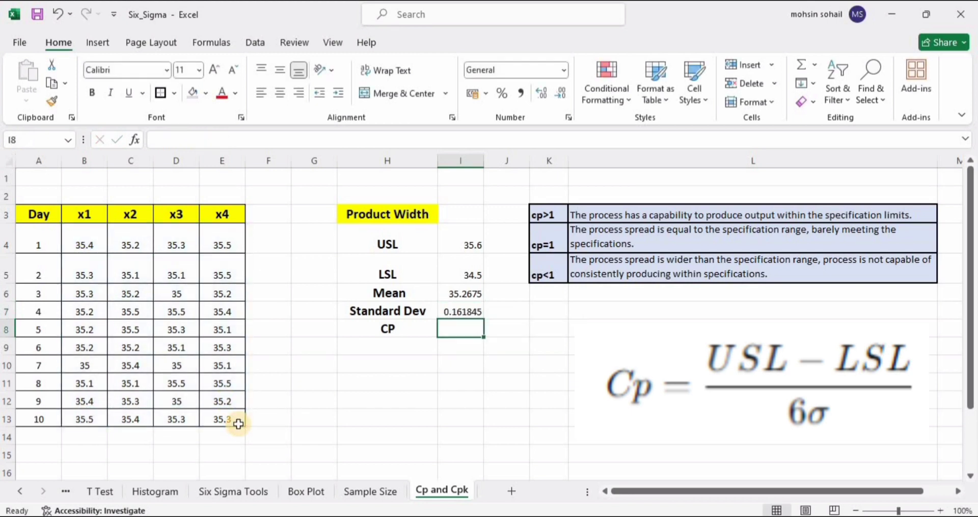
pyautogui.click(464, 311)
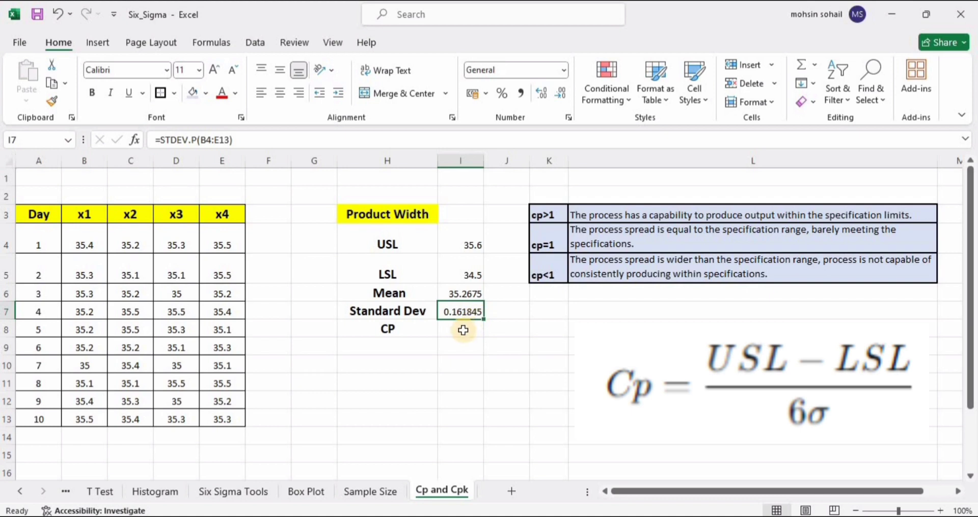
pyautogui.click(462, 331)
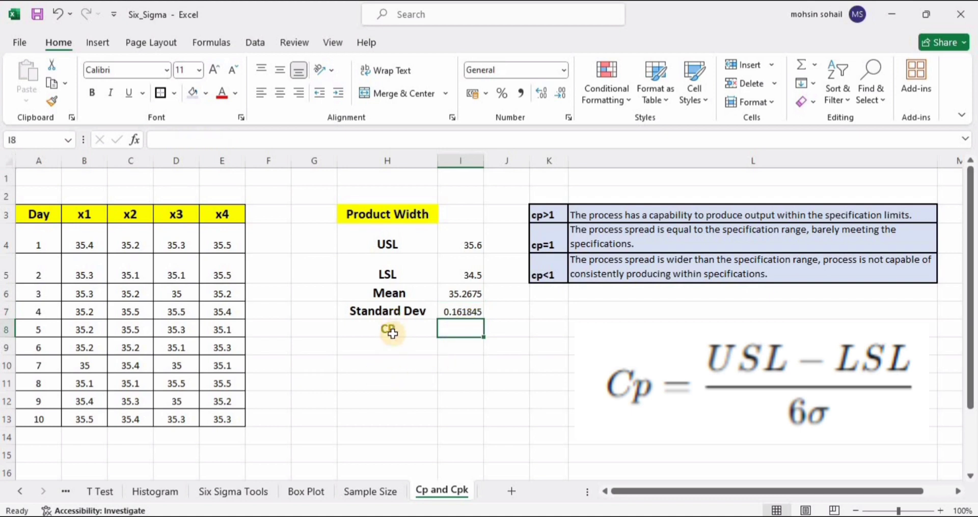
# Step: Enter =(I4-I5)/(I7*6) in the CP cell, giving 1.132772
pyautogui.write('=')
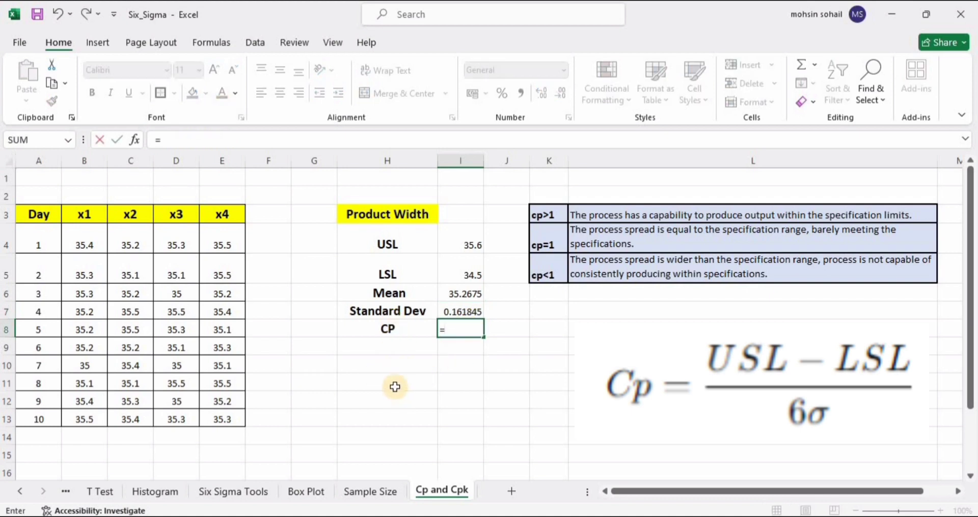
pyautogui.write('(')
pyautogui.click(472, 245)
pyautogui.write('-')
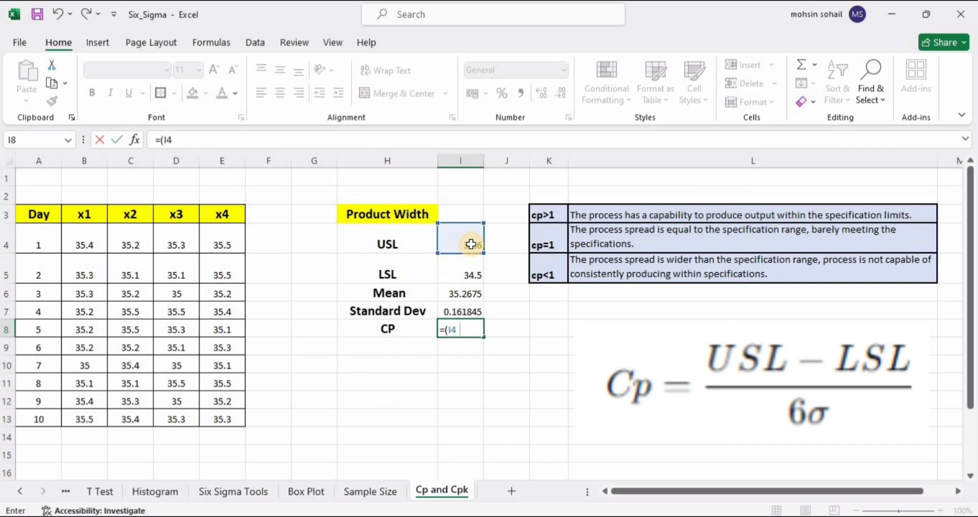
pyautogui.click(454, 271)
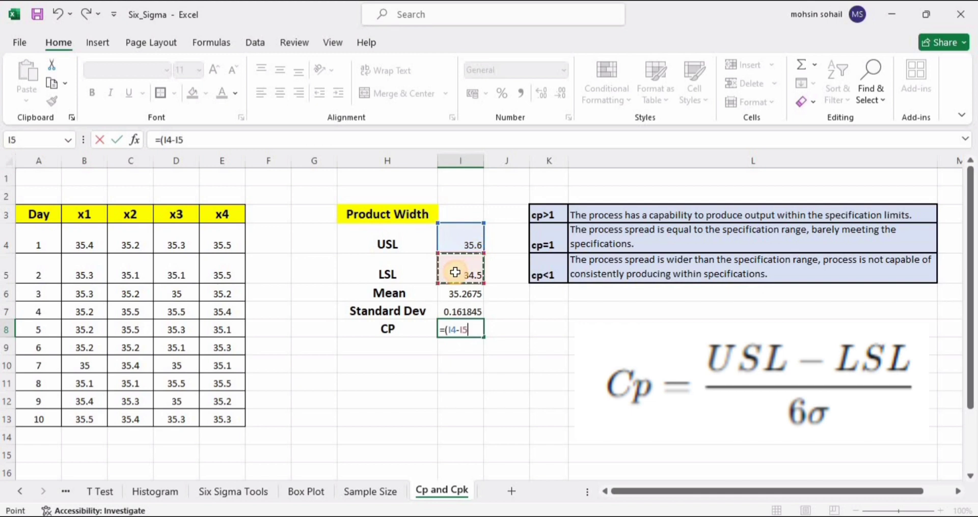
pyautogui.write(')/(')
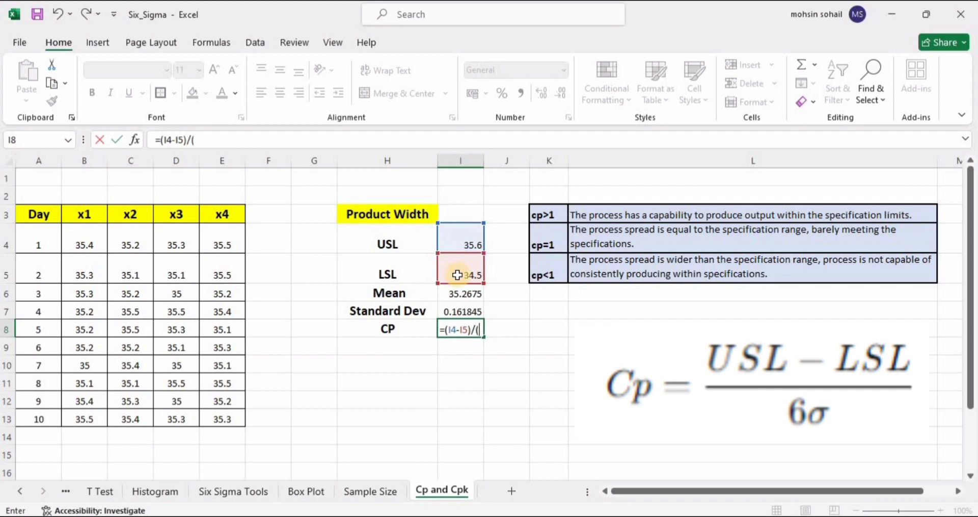
pyautogui.click(451, 311)
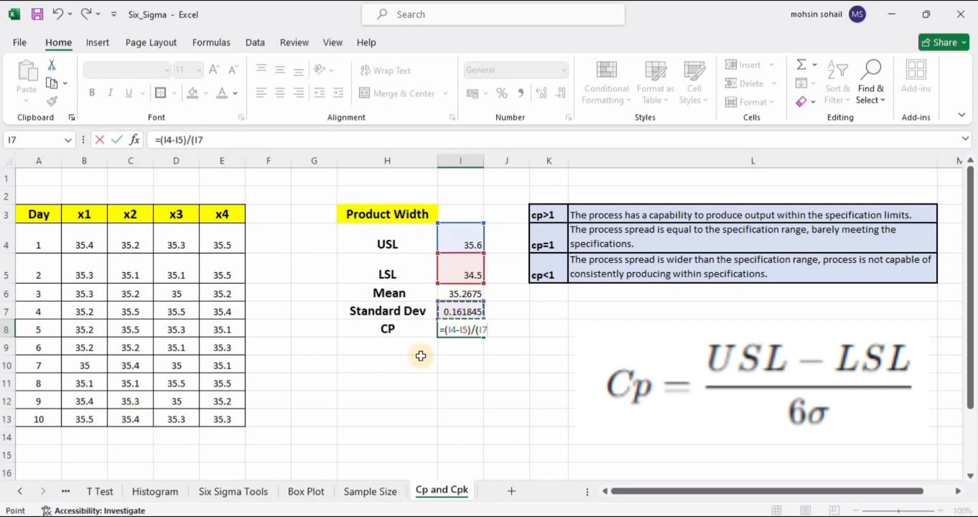
pyautogui.write('*')
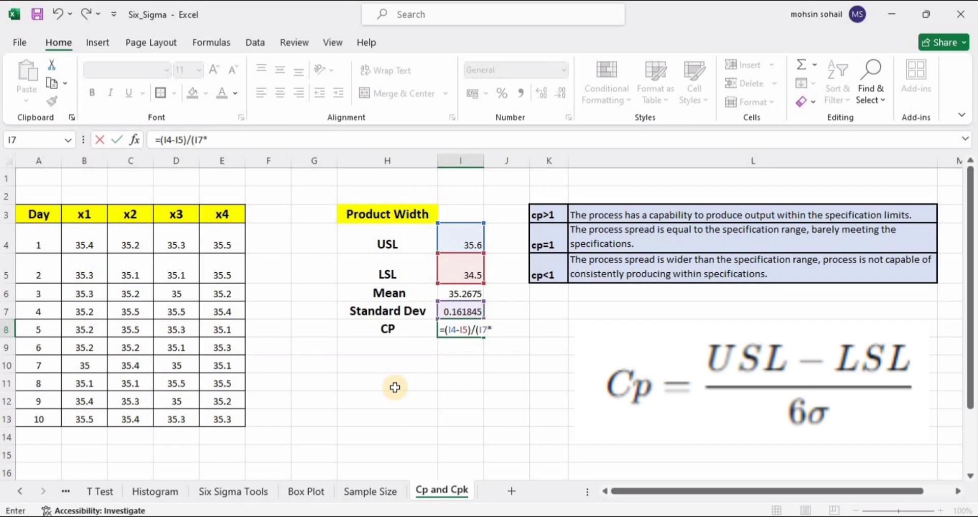
pyautogui.write('6)')
pyautogui.press('Return')
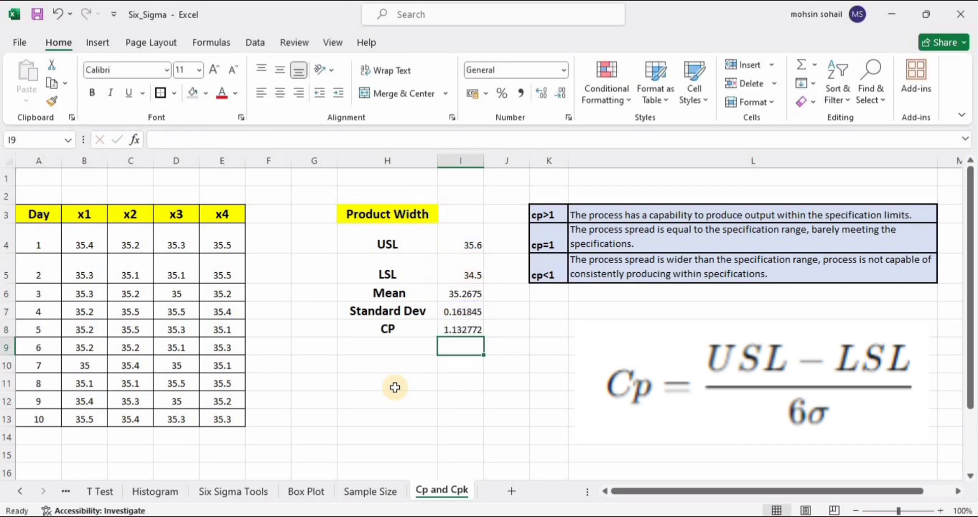
pyautogui.click(454, 333)
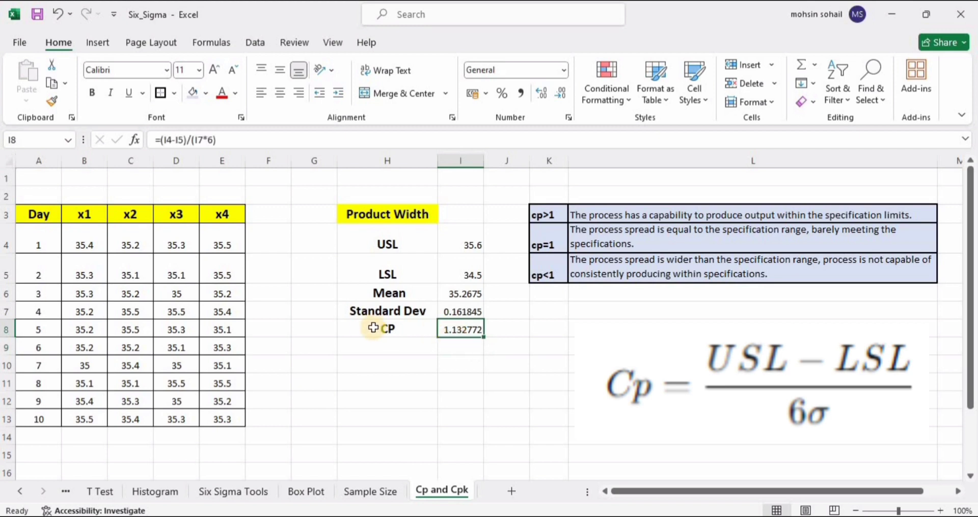
# Step: Highlight the CP result alongside the cp>1 interpretation row
pyautogui.moveTo(389, 330); pyautogui.dragTo(457, 331)
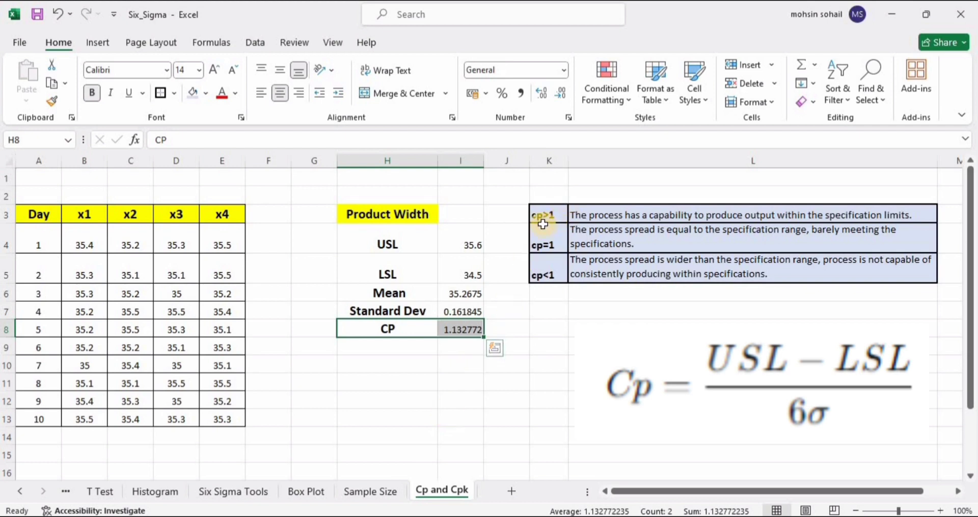
pyautogui.moveTo(560, 215); pyautogui.dragTo(647, 215)
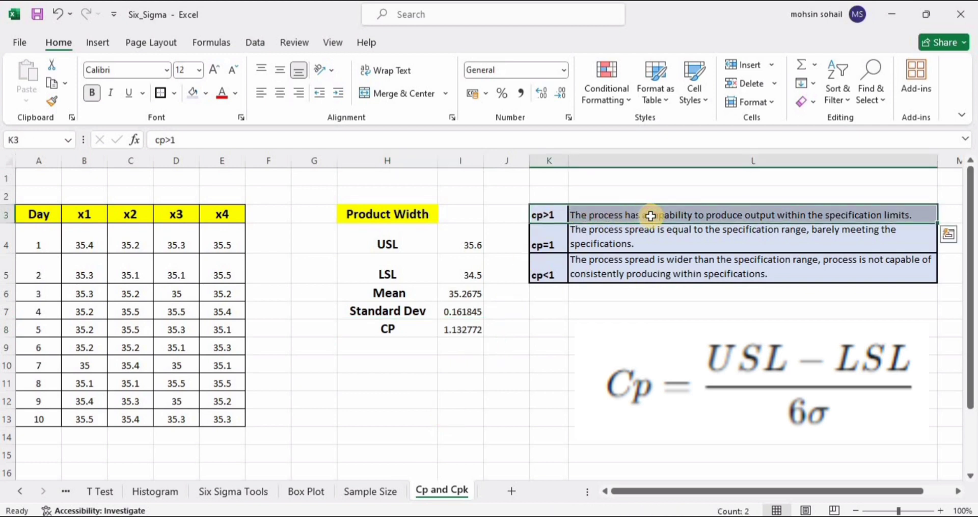
pyautogui.doubleClick(484, 247)
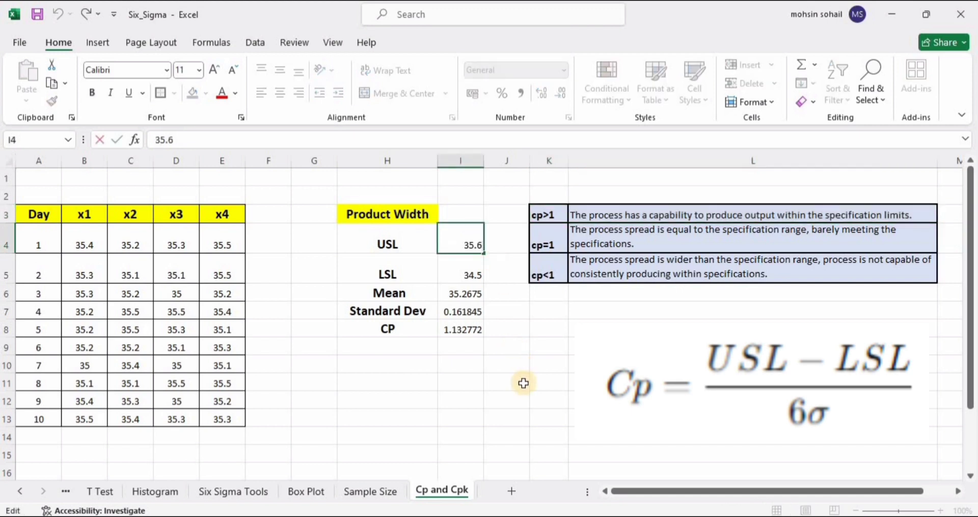
# Step: Try USL 35.5, then 35.4, so Cp drops below 1 (0.926814)
pyautogui.press('BackSpace')
pyautogui.write('5')
pyautogui.press('Return')
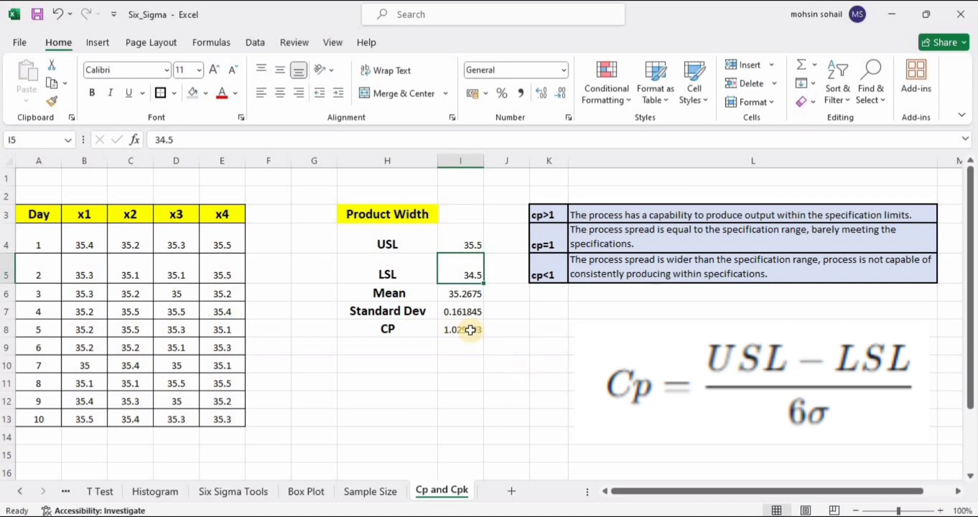
pyautogui.doubleClick(477, 244)
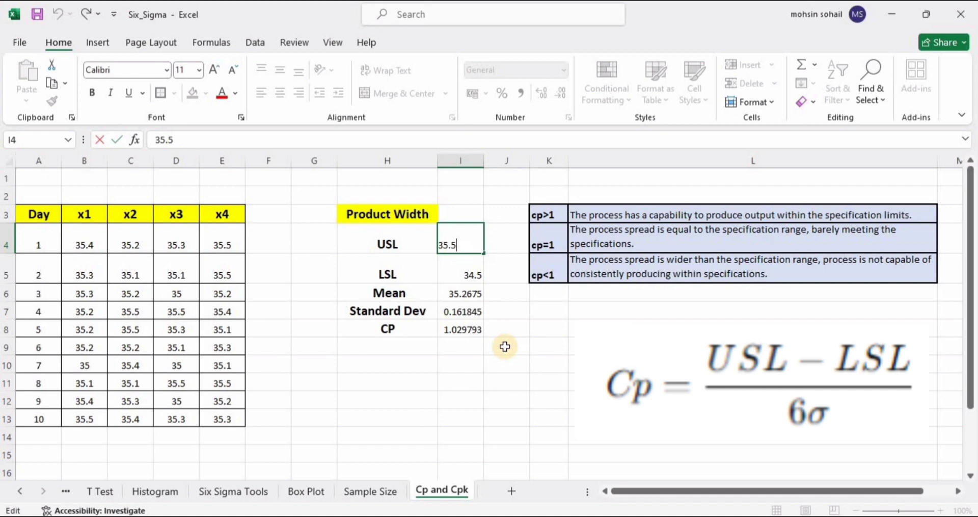
pyautogui.press('BackSpace')
pyautogui.write('4')
pyautogui.press('Return')
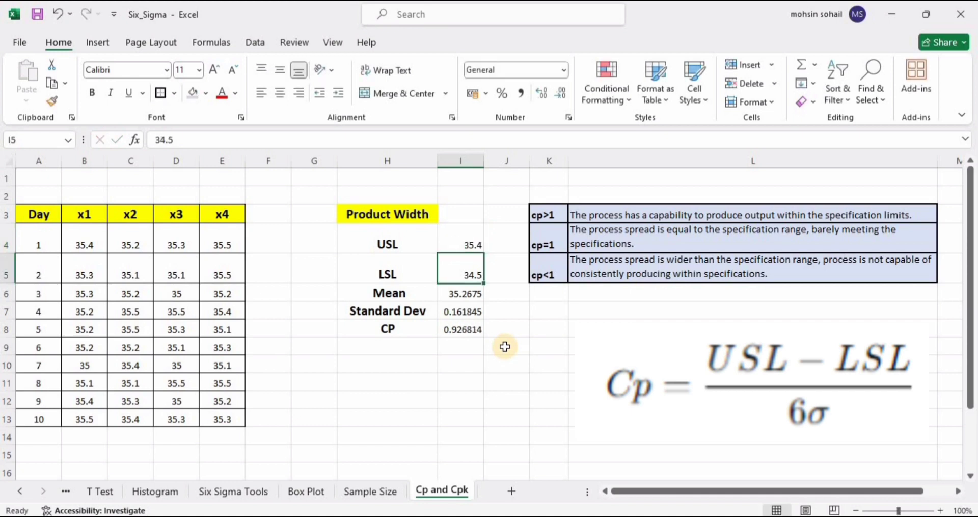
pyautogui.click(465, 332)
pyautogui.moveTo(563, 271); pyautogui.dragTo(721, 270)
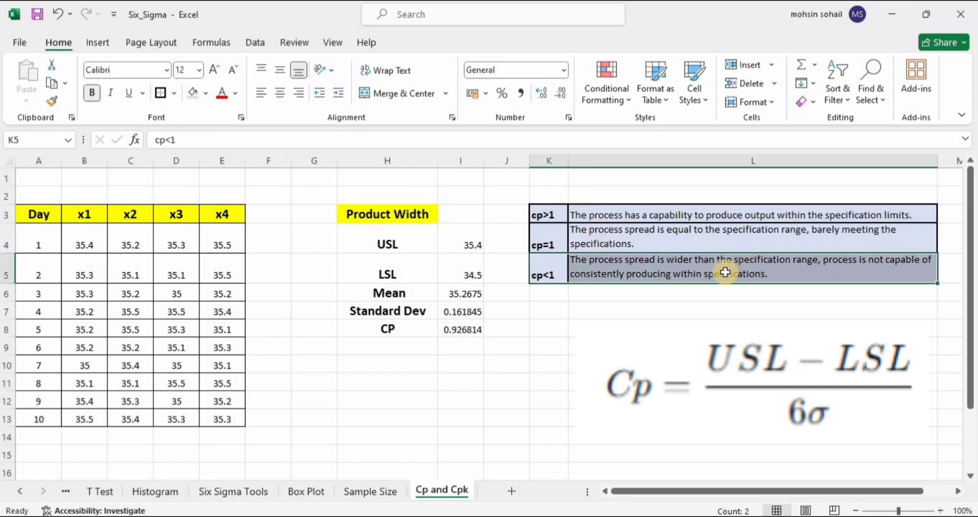
# Step: Change USL to 35.8 so Cp rises to 1.338731
pyautogui.doubleClick(478, 243)
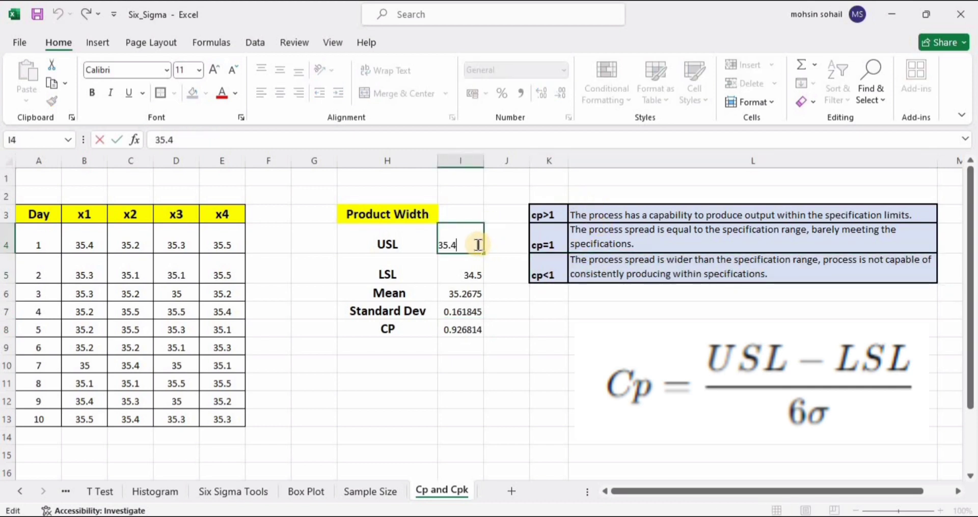
pyautogui.press('BackSpace')
pyautogui.write('8')
pyautogui.press('Return')
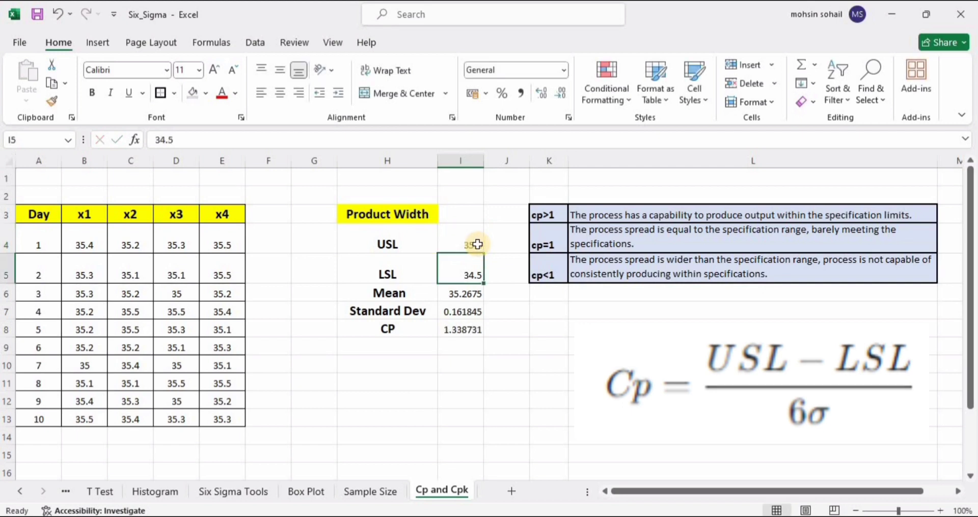
pyautogui.click(448, 332)
pyautogui.moveTo(78, 246); pyautogui.dragTo(84, 294)
pyautogui.moveTo(238, 413)
pyautogui.mouseDown()
pyautogui.moveTo(246, 412)
pyautogui.moveTo(224, 415)
pyautogui.mouseUp()
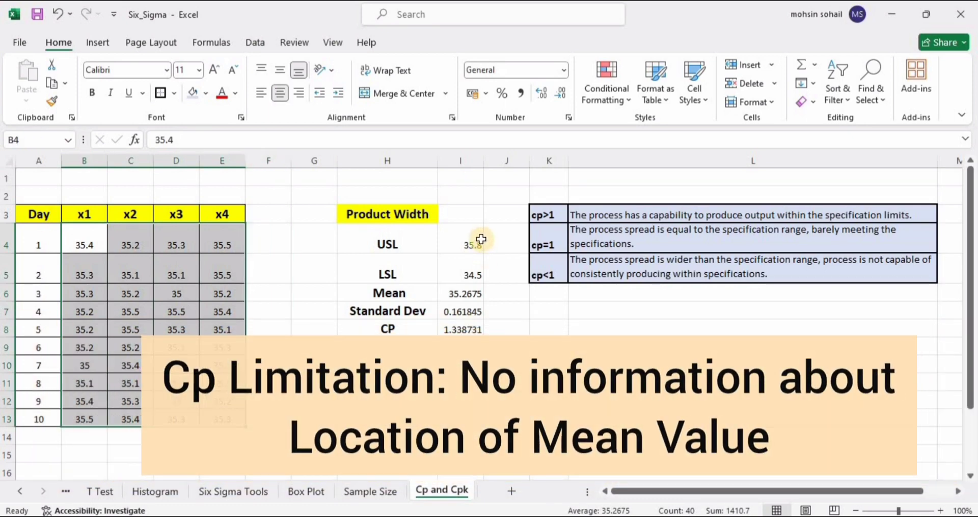
pyautogui.click(507, 437)
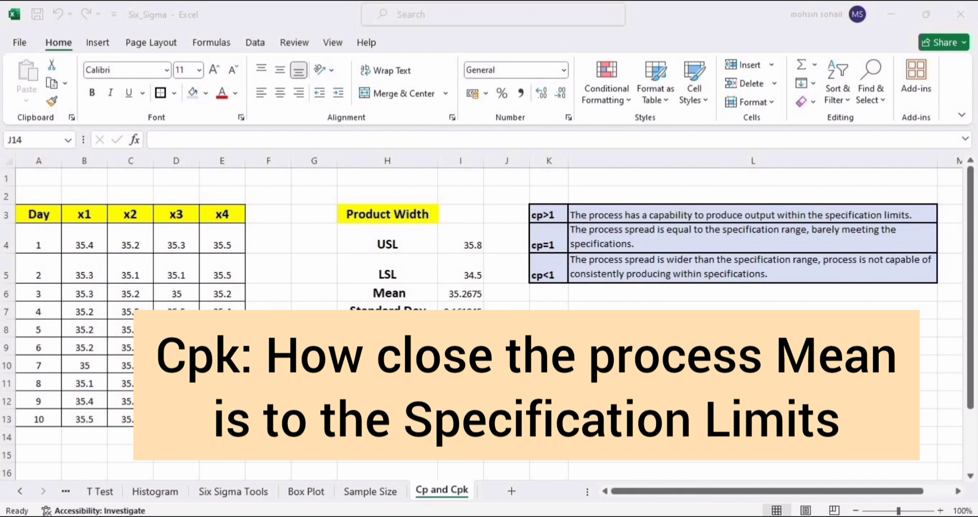
pyautogui.hotkey('alt', 'Tab')
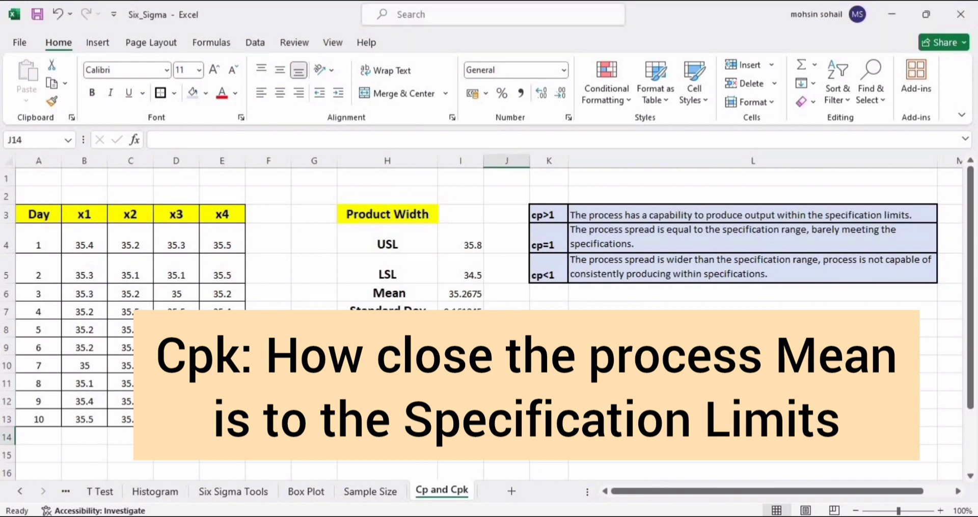
pyautogui.click(387, 383)
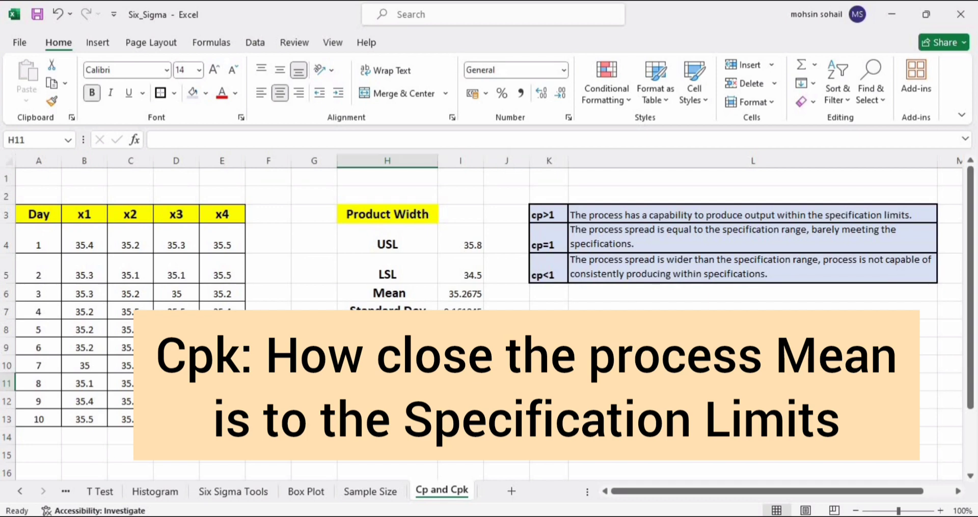
# Step: Label H11 'CP USL' and enter =(I4-I6)/3*I7 beside it, giving 0.028727
pyautogui.write('CP')
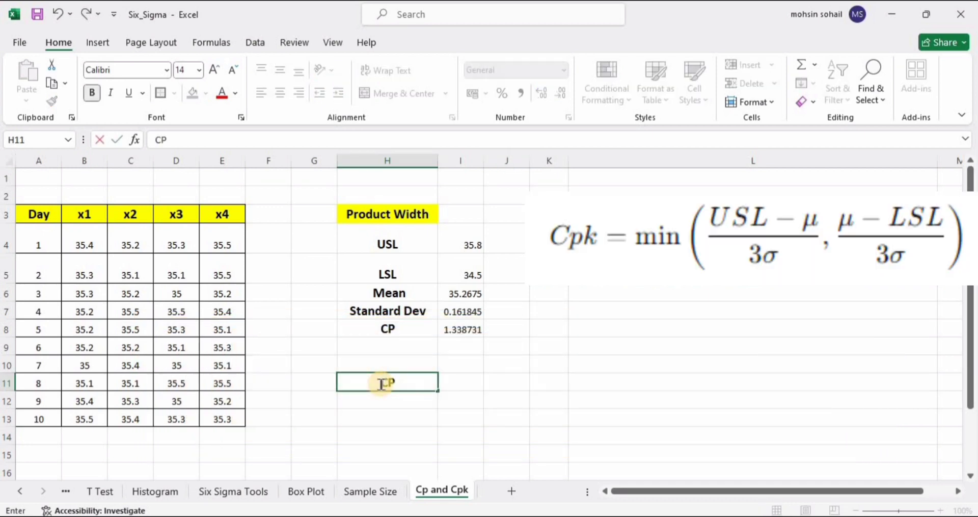
pyautogui.write(' USL')
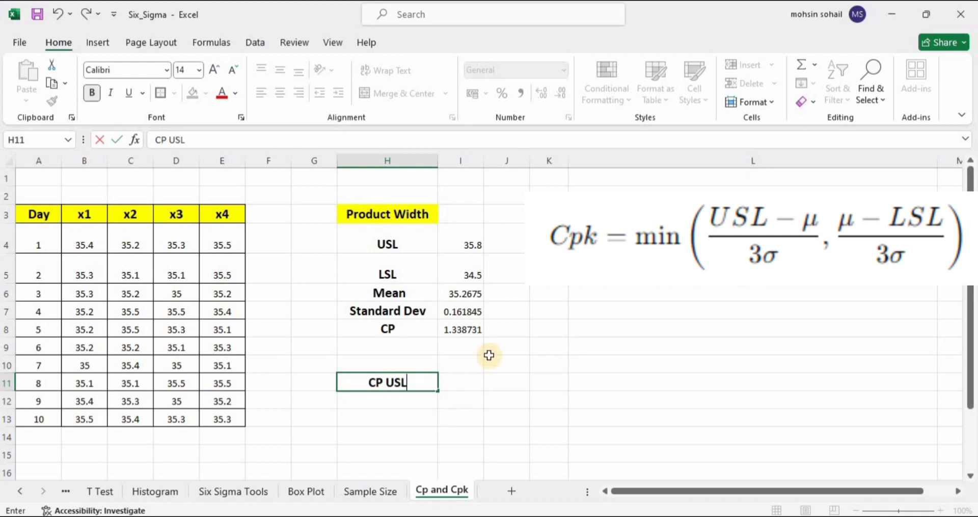
pyautogui.click(458, 383)
pyautogui.write('=(')
pyautogui.click(466, 246)
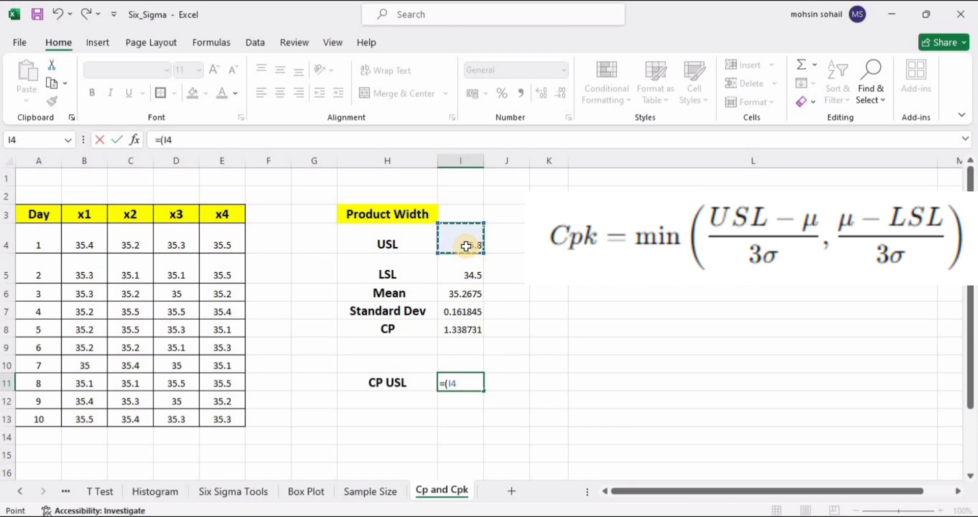
pyautogui.write('-')
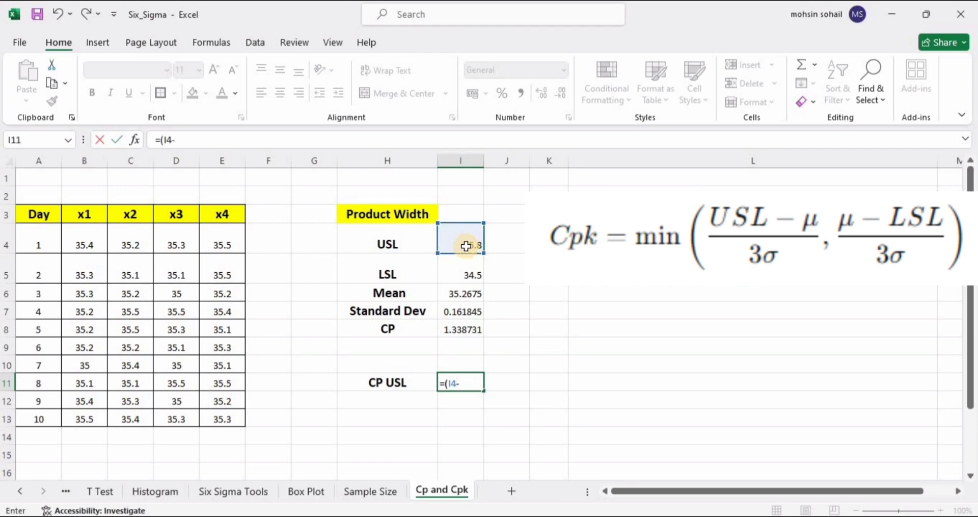
pyautogui.click(475, 293)
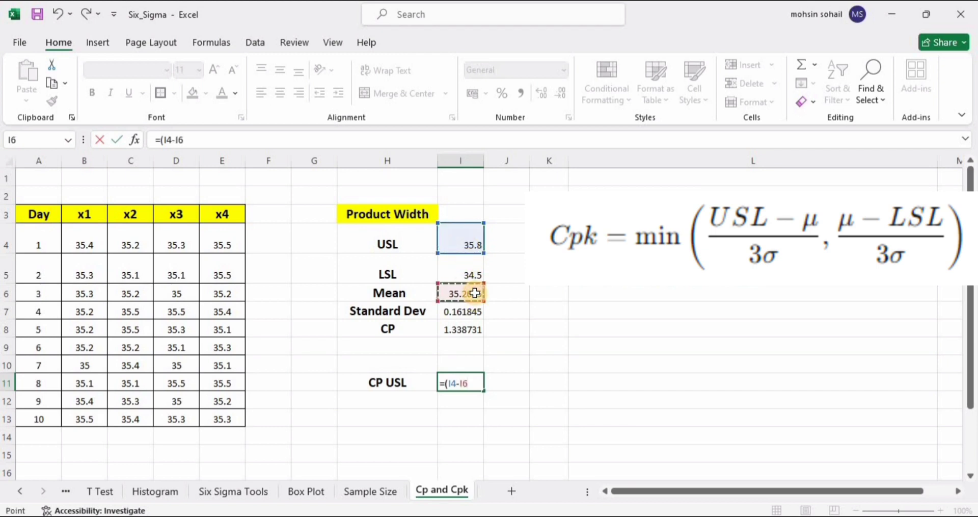
pyautogui.write(')/3*')
pyautogui.click(458, 317)
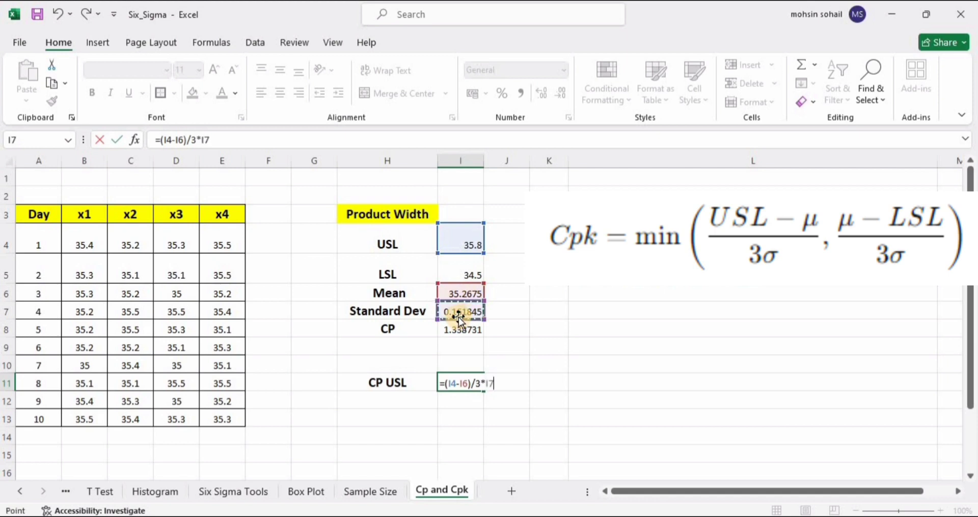
pyautogui.press('Return')
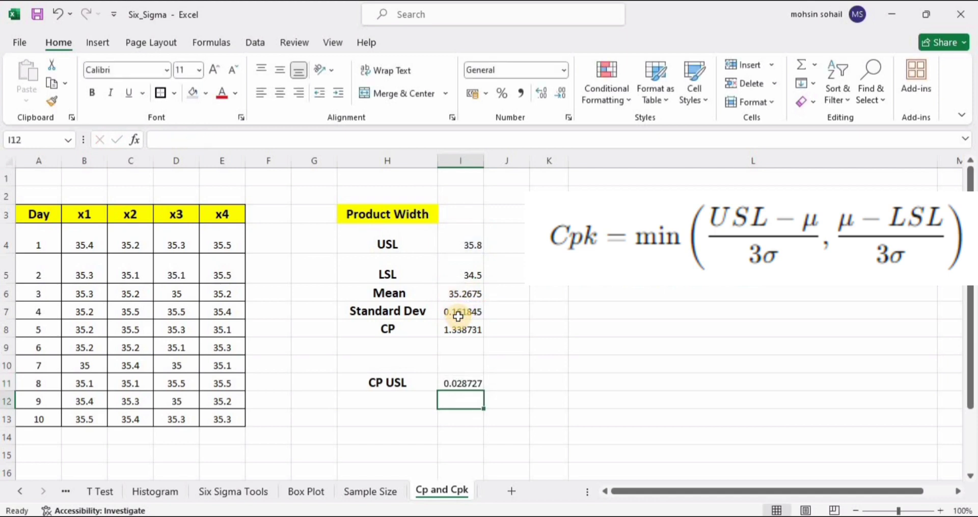
# Step: Label H12 'CPLSL' and enter =(I6-I5)/3*I7 beside it, giving 0.041405
pyautogui.click(380, 398)
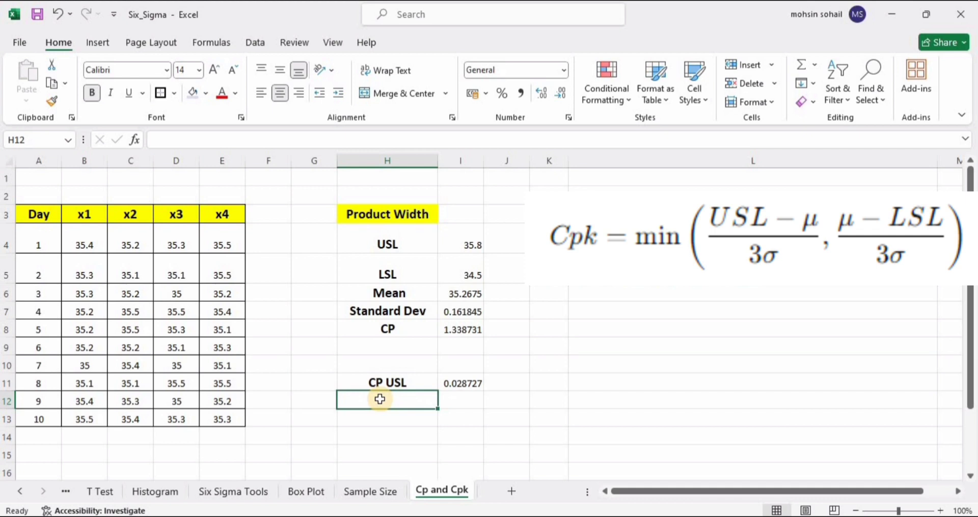
pyautogui.write('CP')
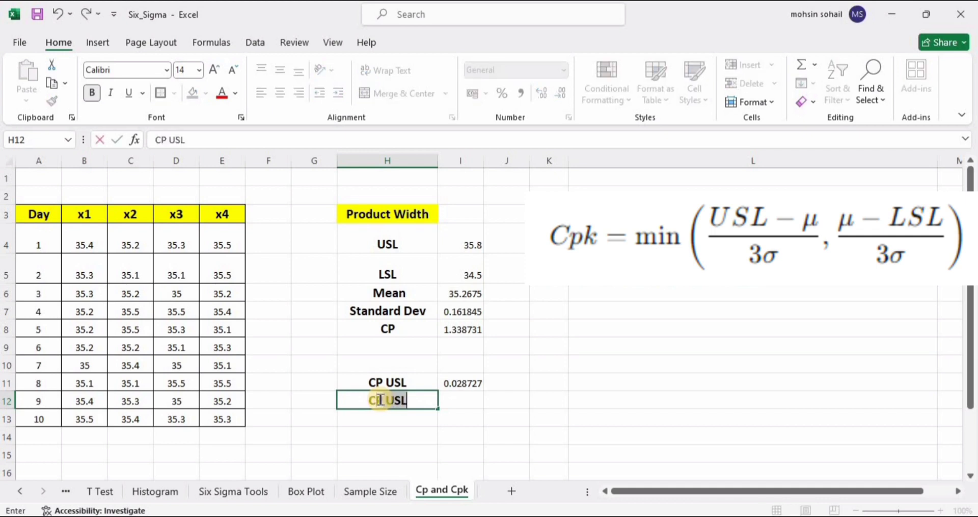
pyautogui.write('LSL')
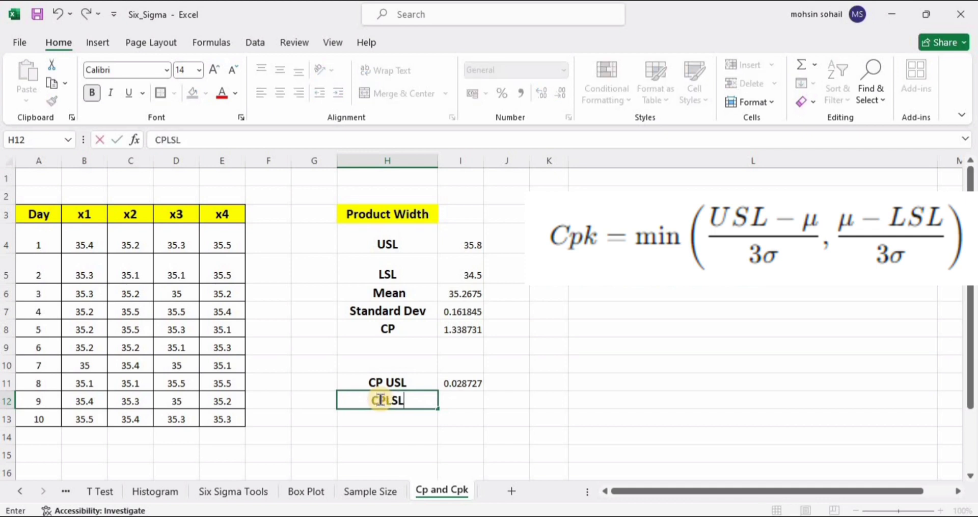
pyautogui.click(448, 393)
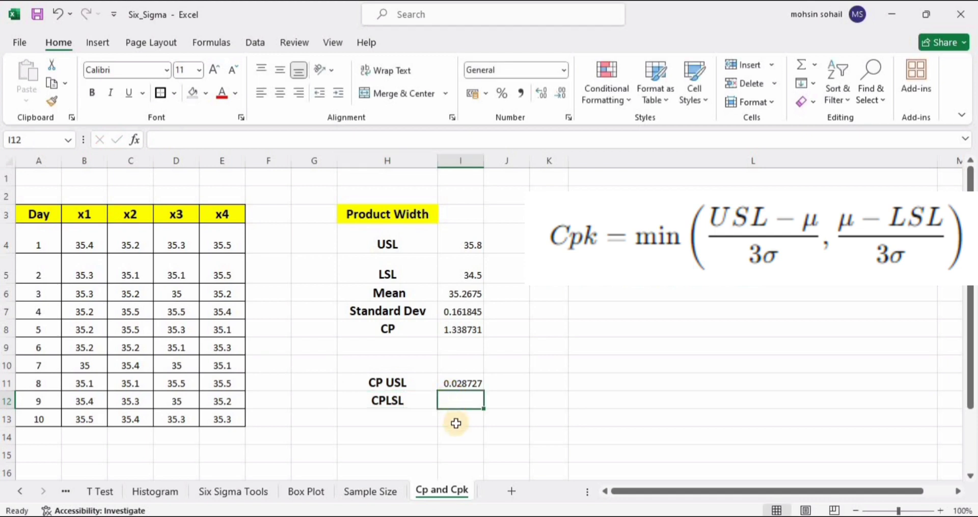
pyautogui.write('=')
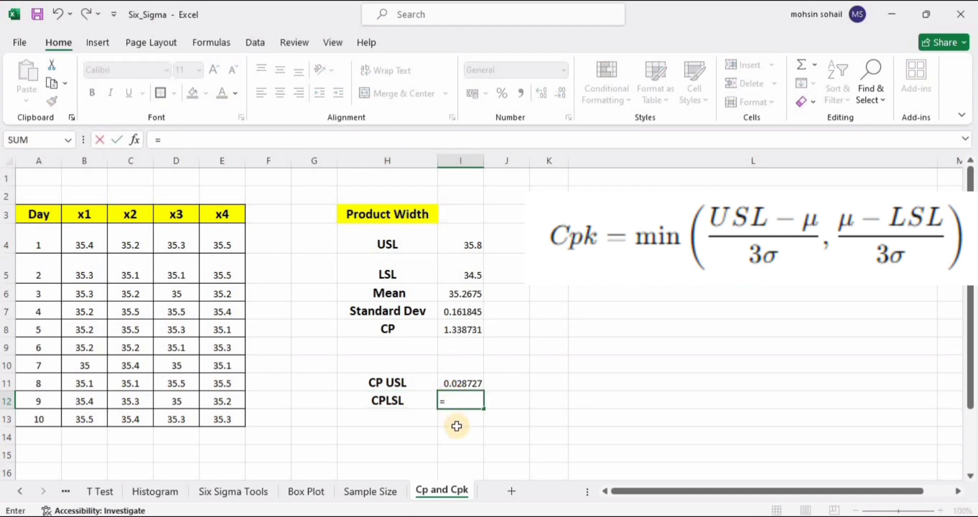
pyautogui.write('(')
pyautogui.click(470, 293)
pyautogui.write('-')
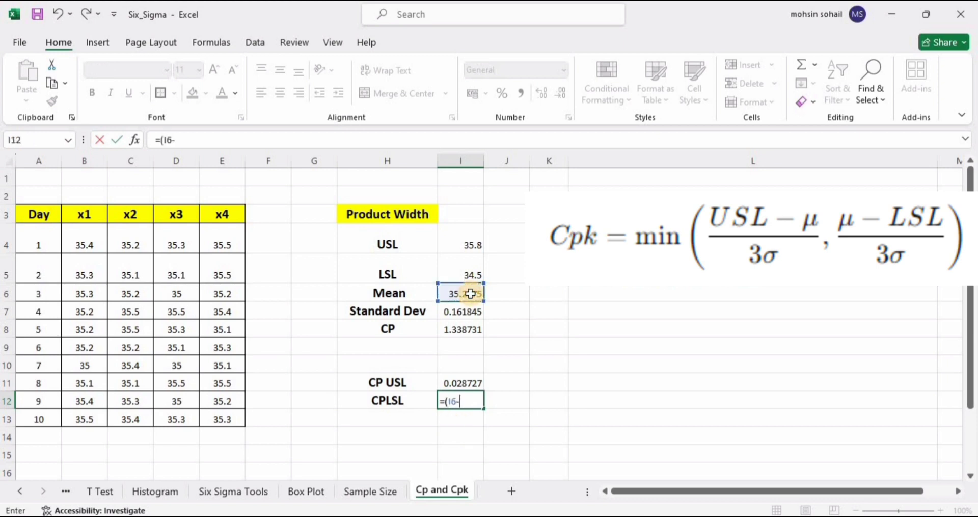
pyautogui.click(469, 268)
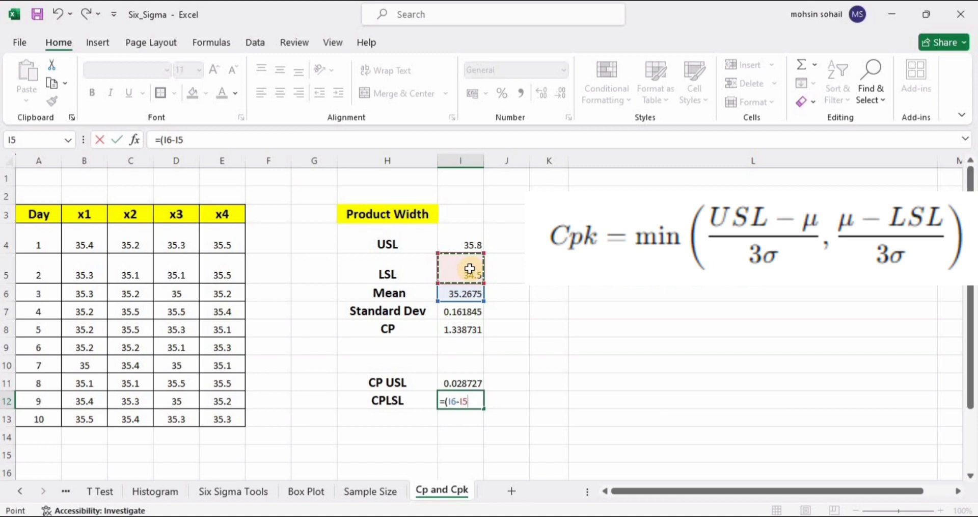
pyautogui.write(')/')
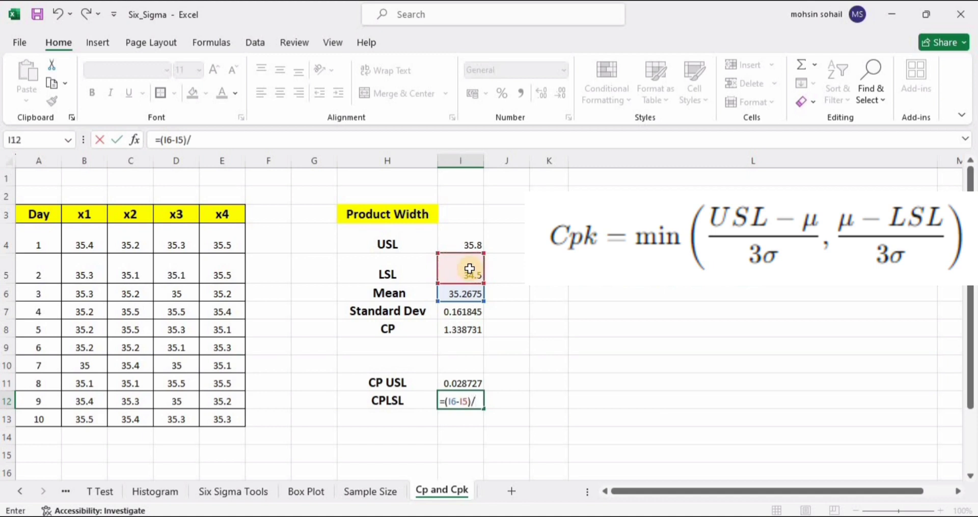
pyautogui.write('3*')
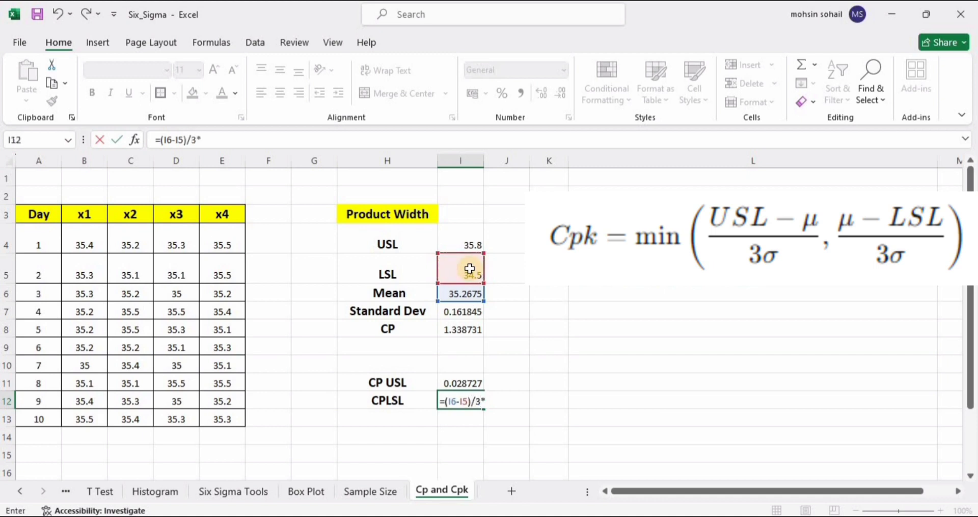
pyautogui.click(464, 315)
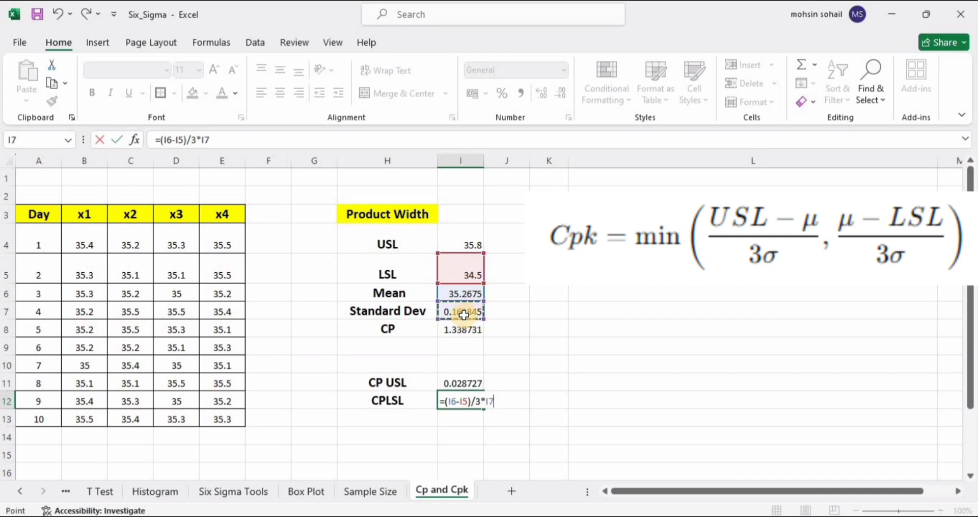
pyautogui.press('Return')
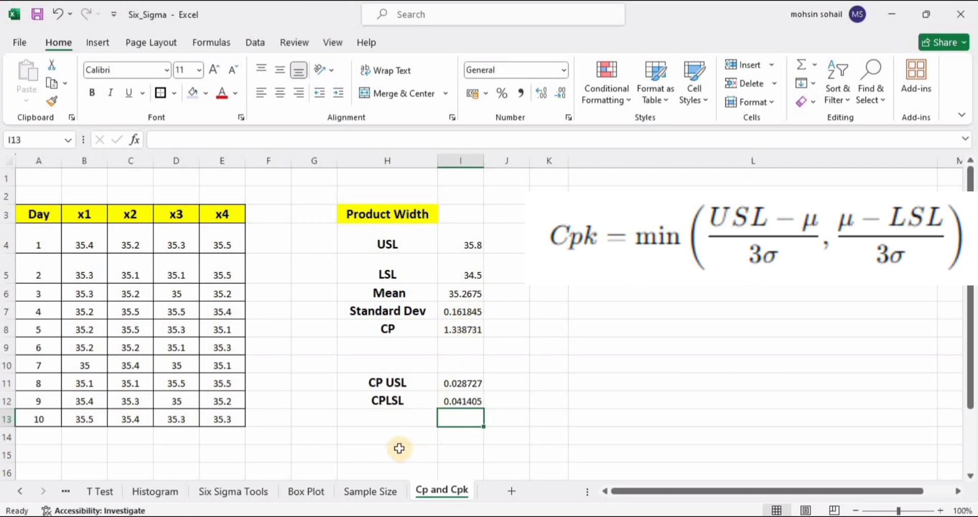